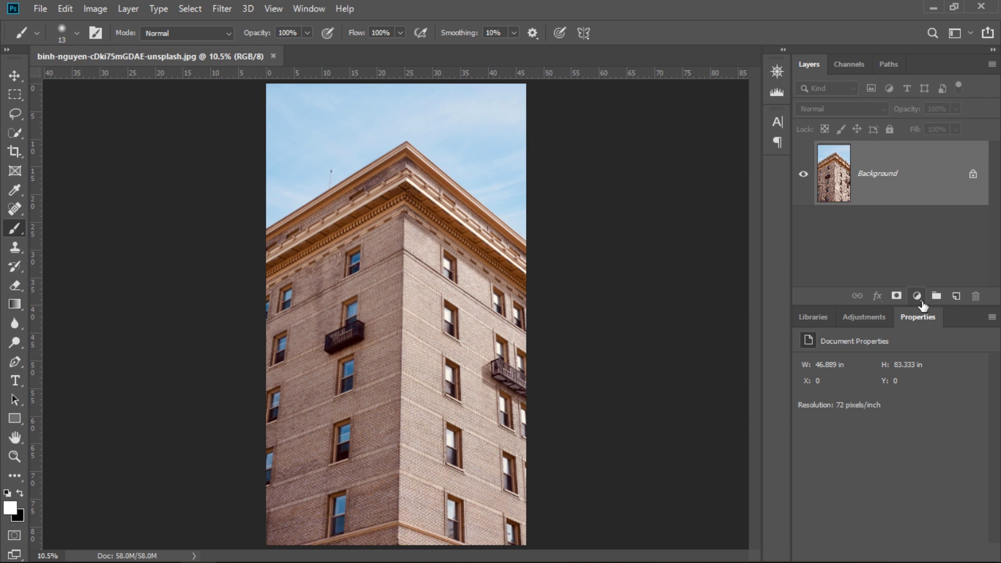
Add a Levels adjustment layer and darken the midtones to 0.33
{"action": "left_click", "coordinate": [920, 300]}
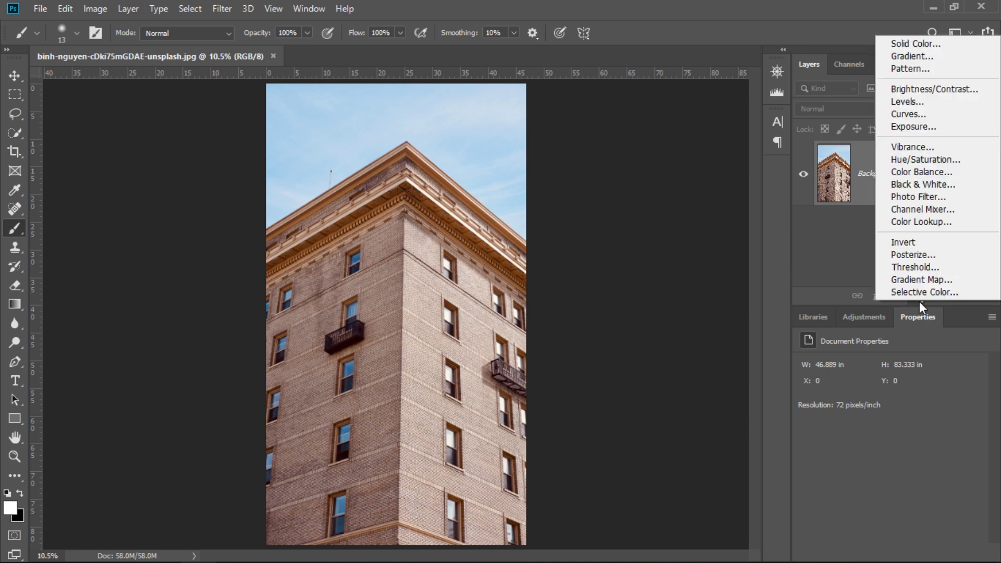
{"action": "left_click", "coordinate": [905, 101]}
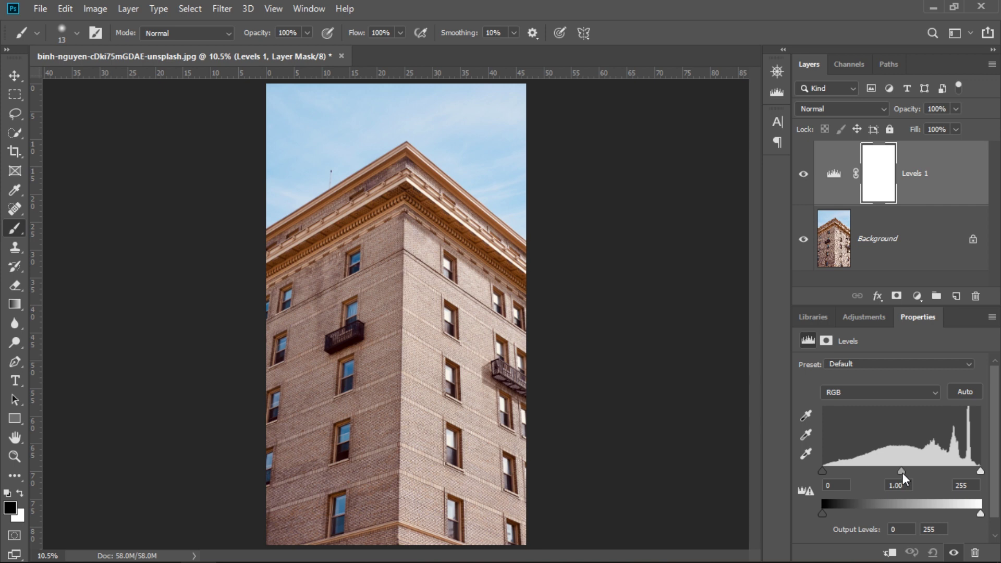
{"action": "mouse_move", "coordinate": [903, 473]}
{"action": "left_mouse_down"}
{"action": "mouse_move", "coordinate": [962, 468]}
{"action": "mouse_move", "coordinate": [936, 473]}
{"action": "left_mouse_up"}
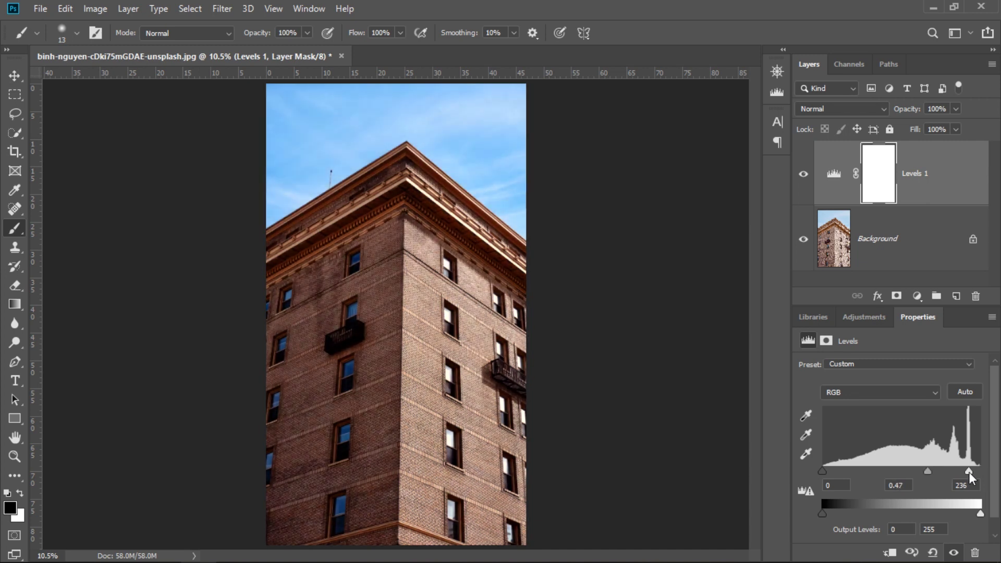
{"action": "left_click_drag", "start_coordinate": [937, 472], "coordinate": [948, 470]}
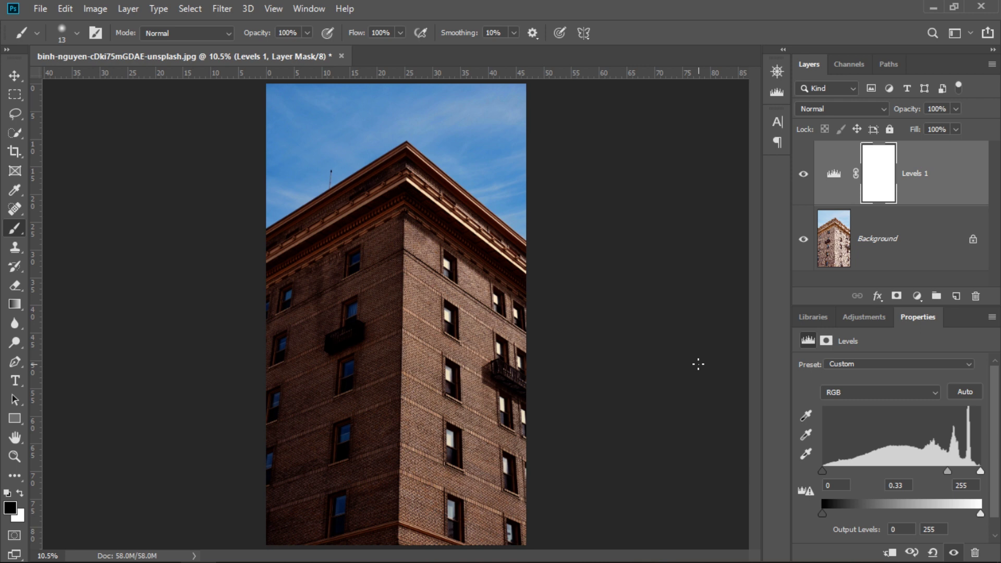
Hide the Levels 1 layer to compare with the original, then show it again
{"action": "left_click", "coordinate": [803, 174]}
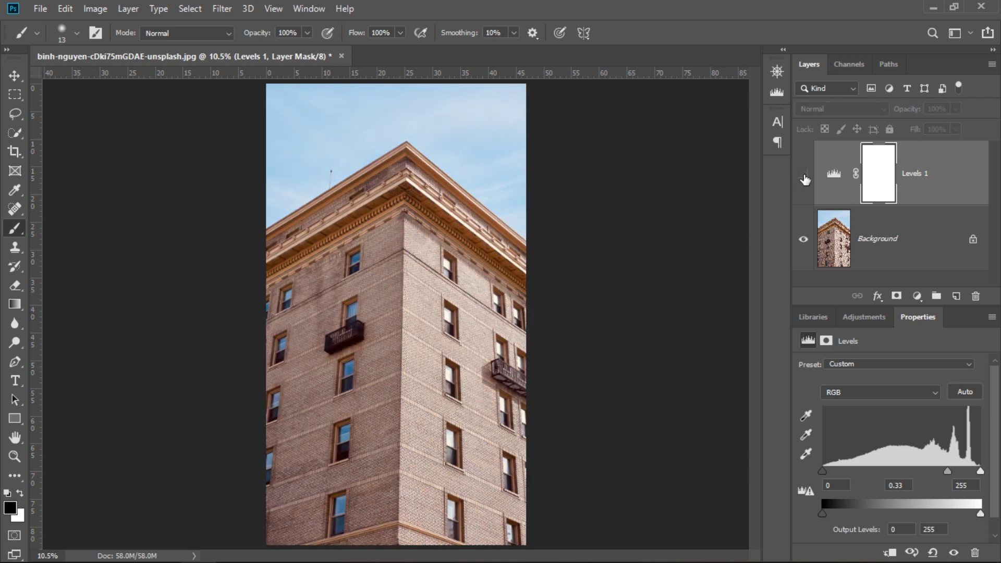
{"action": "left_click", "coordinate": [803, 175]}
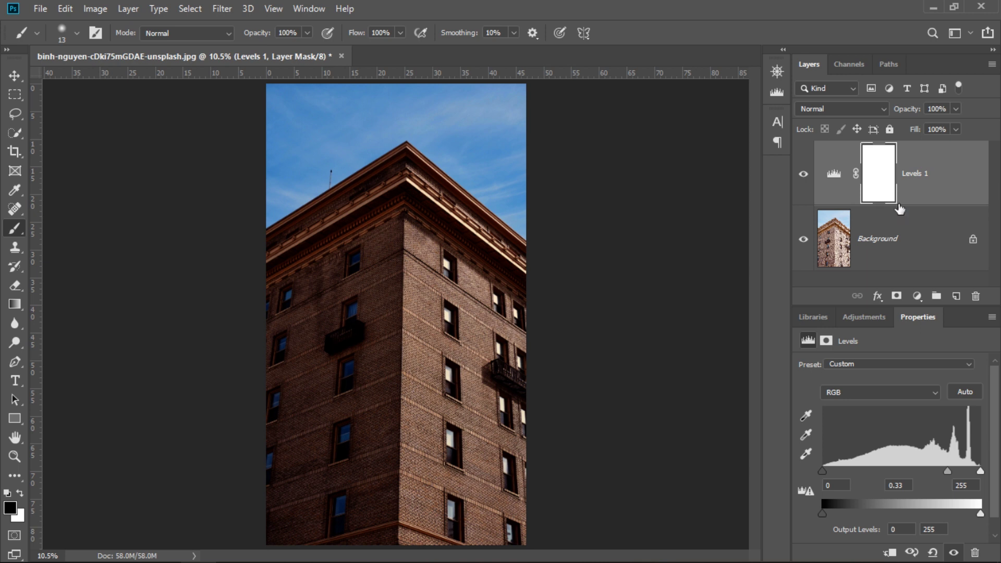
Show the Levels layer mask properties and toggle Invert on and back off
{"action": "scroll", "coordinate": [860, 417], "scroll_direction": "down", "scroll_amount": 1}
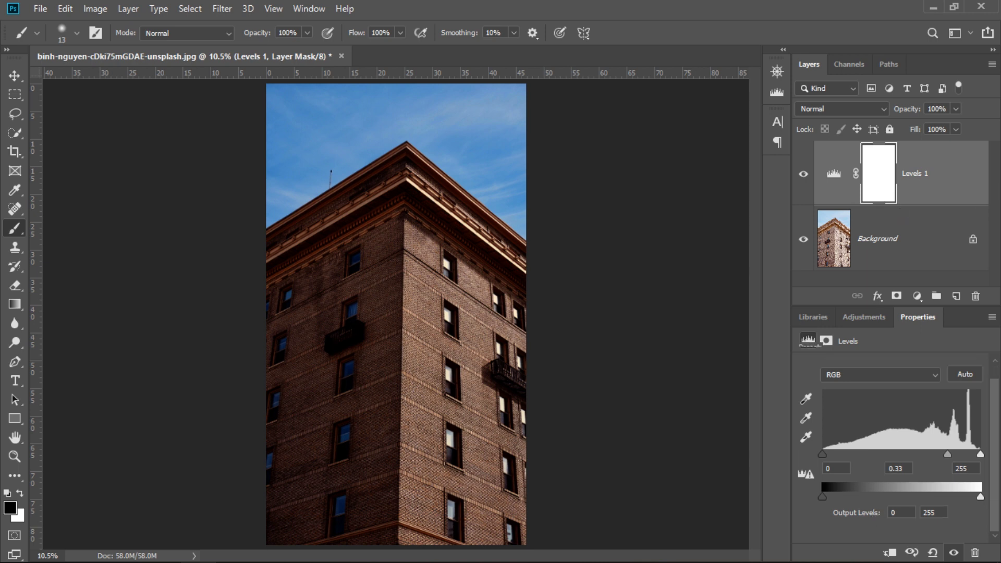
{"action": "left_click", "coordinate": [826, 341]}
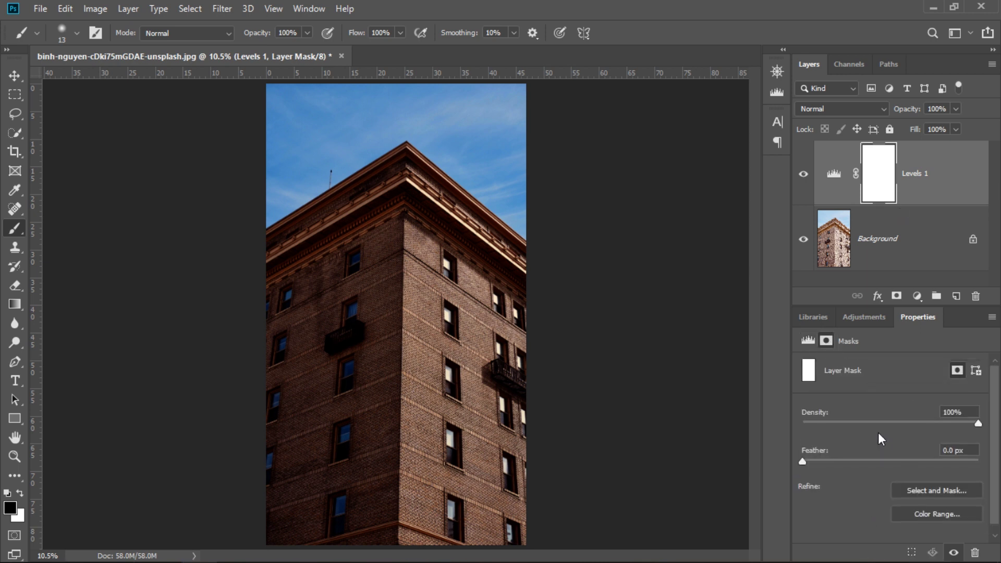
{"action": "scroll", "coordinate": [879, 438], "scroll_direction": "down", "scroll_amount": 1}
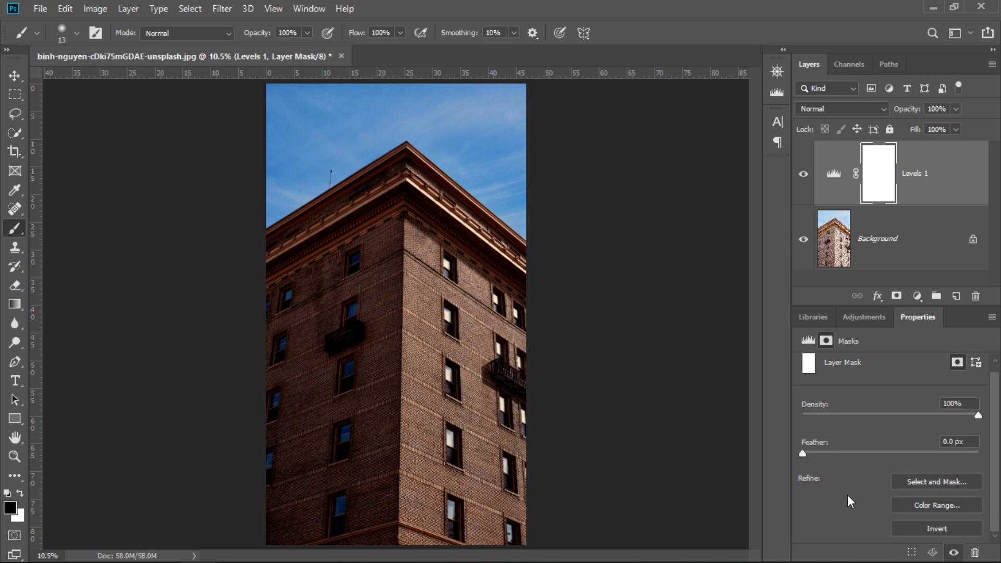
{"action": "left_click", "coordinate": [937, 529]}
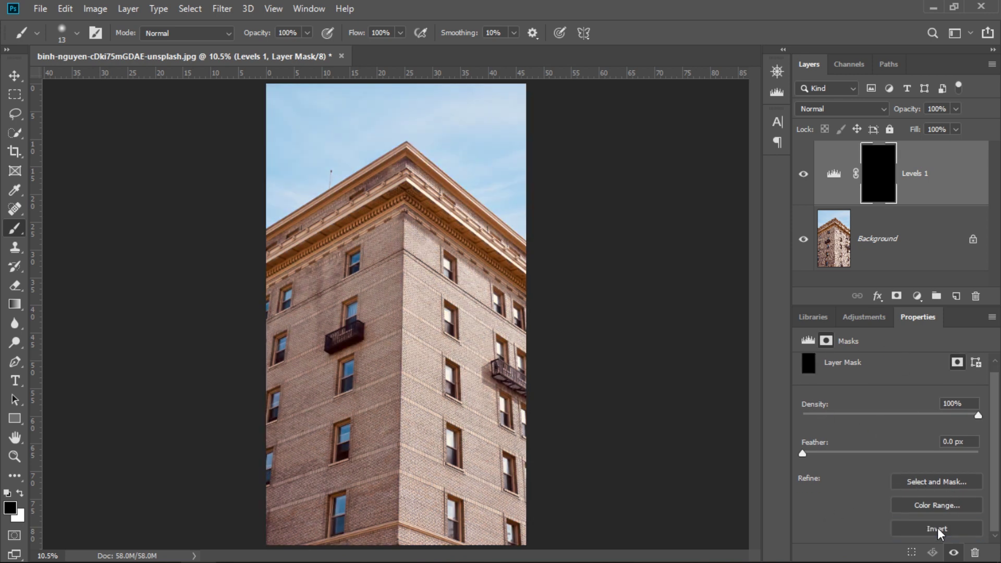
{"action": "left_click", "coordinate": [937, 527]}
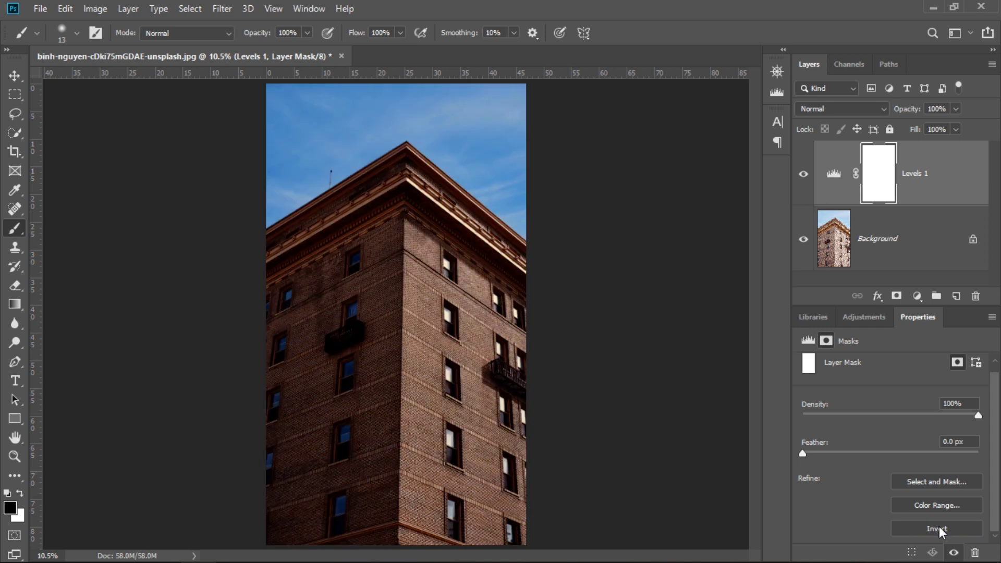
Fill the Levels layer mask with black using Edit > Fill
{"action": "left_click", "coordinate": [65, 9]}
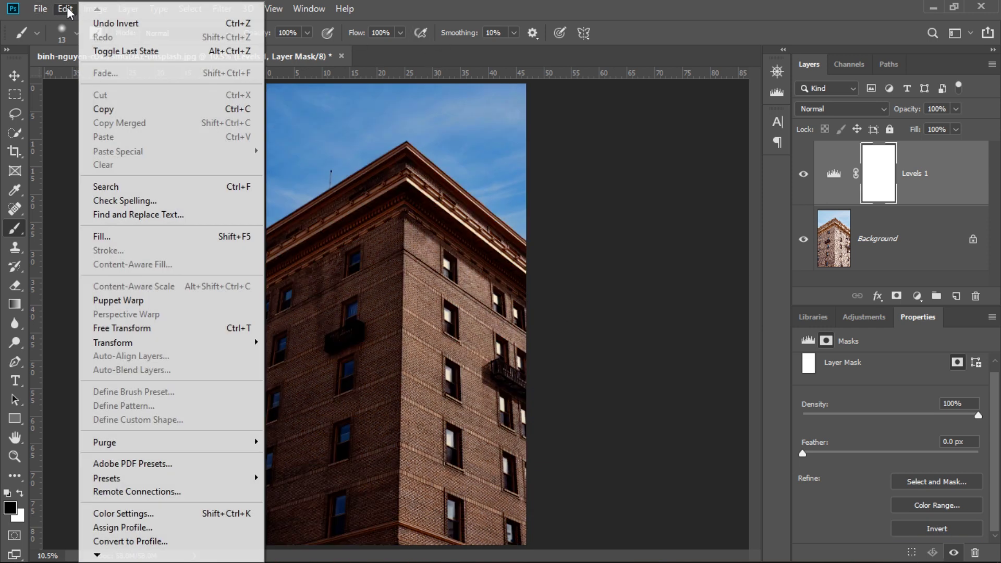
{"action": "left_click", "coordinate": [125, 238]}
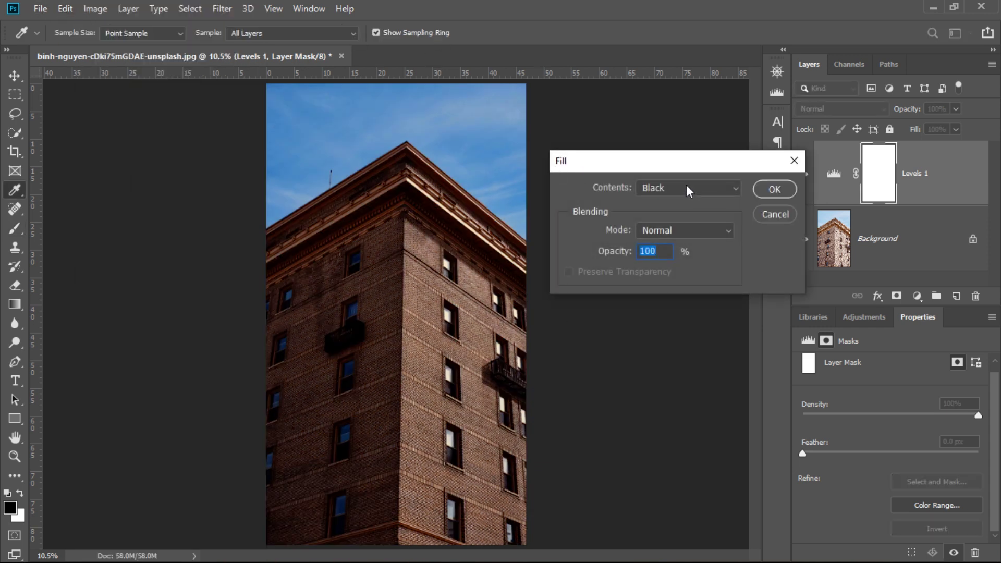
{"action": "left_click", "coordinate": [765, 194]}
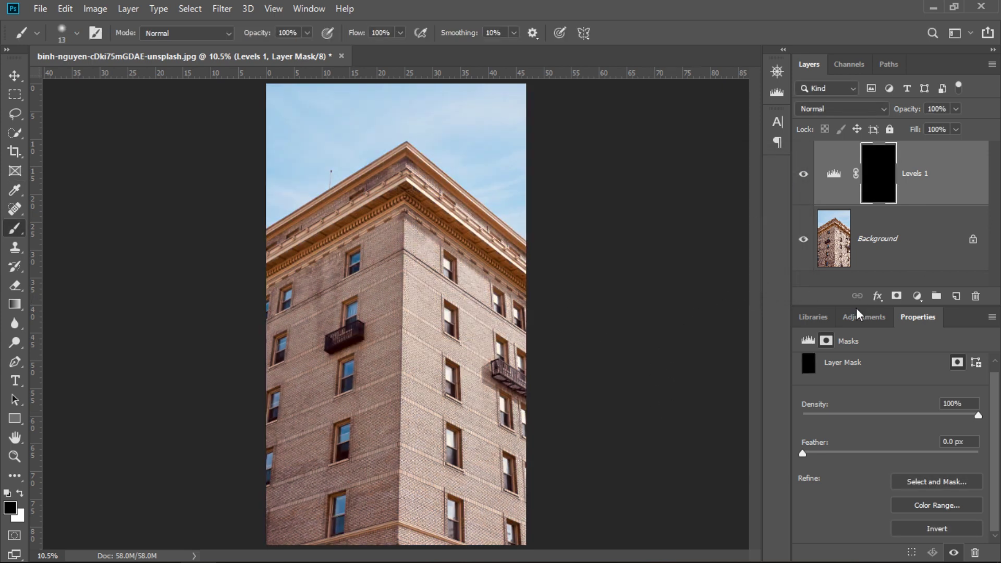
Show the Levels adjustment settings in the Properties panel again
{"action": "left_click", "coordinate": [807, 341]}
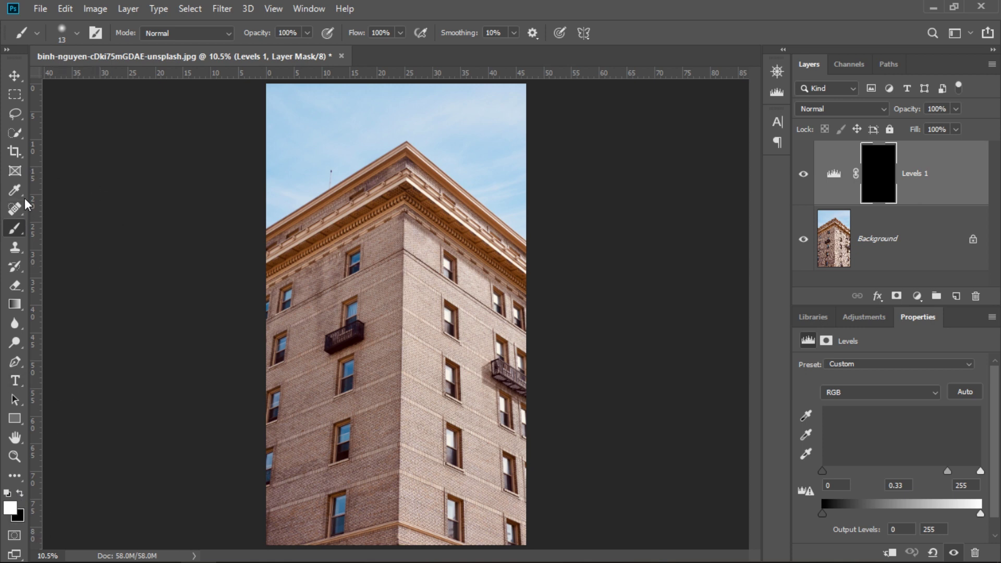
Choose a soft round brush tip and set its size to 417 px
{"action": "left_click", "coordinate": [77, 32]}
{"action": "left_click", "coordinate": [128, 147]}
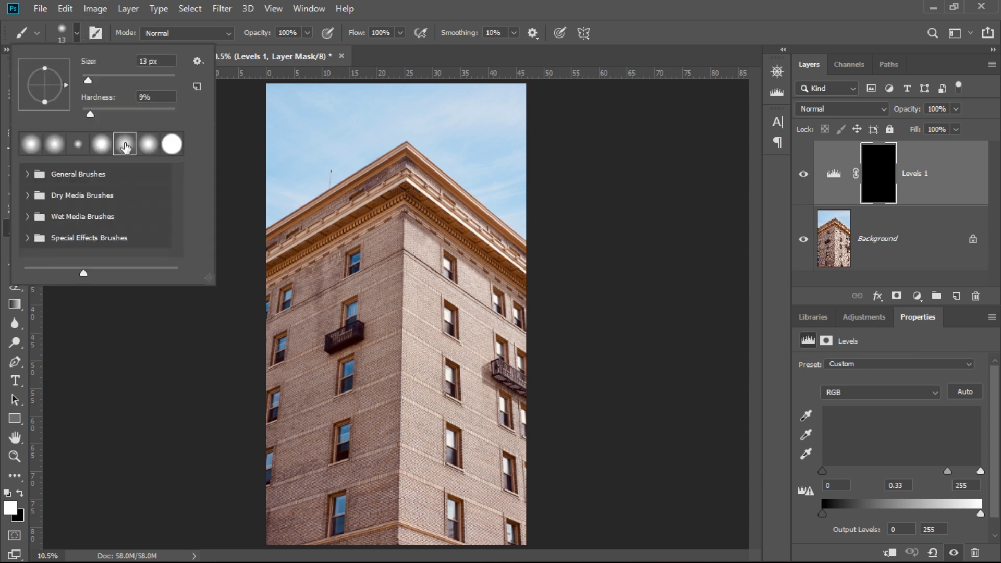
{"action": "left_click_drag", "start_coordinate": [91, 80], "coordinate": [106, 79]}
{"action": "left_click_drag", "start_coordinate": [159, 82], "coordinate": [158, 82]}
{"action": "left_click_drag", "start_coordinate": [162, 80], "coordinate": [162, 81]}
{"action": "left_click", "coordinate": [862, 108]}
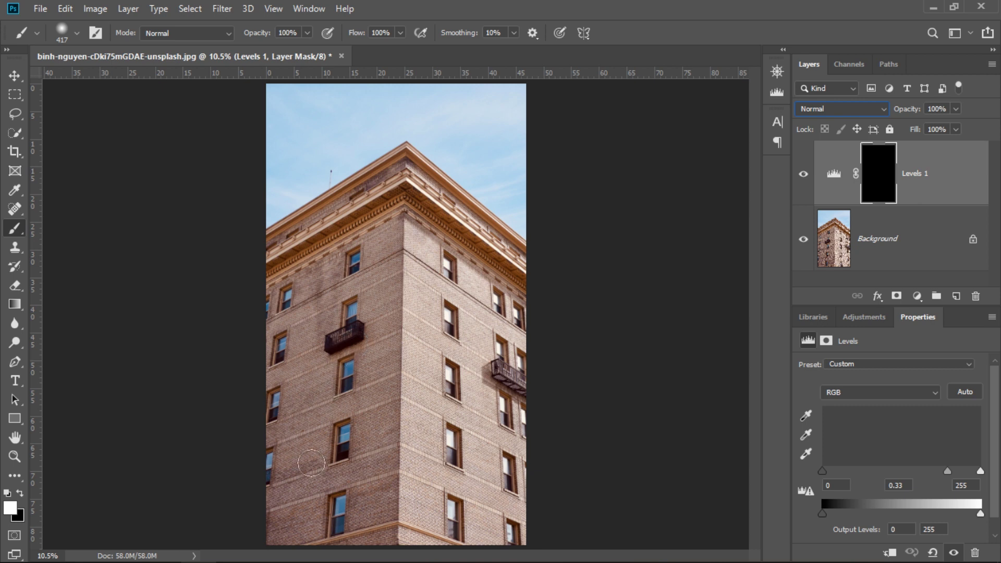
Paint white over the building's left face, then black to remove spill near the roof
{"action": "mouse_move", "coordinate": [286, 537]}
{"action": "left_mouse_down"}
{"action": "mouse_move", "coordinate": [267, 536]}
{"action": "mouse_move", "coordinate": [344, 527]}
{"action": "mouse_move", "coordinate": [280, 509]}
{"action": "mouse_move", "coordinate": [354, 519]}
{"action": "mouse_move", "coordinate": [373, 463]}
{"action": "mouse_move", "coordinate": [378, 538]}
{"action": "mouse_move", "coordinate": [386, 515]}
{"action": "mouse_move", "coordinate": [398, 155]}
{"action": "mouse_move", "coordinate": [258, 245]}
{"action": "left_mouse_up"}
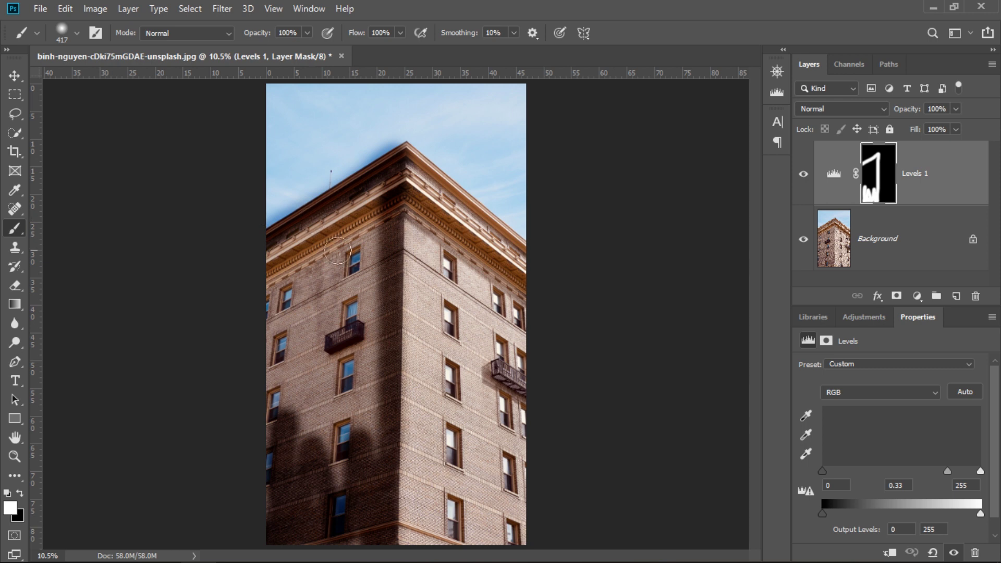
{"action": "mouse_move", "coordinate": [238, 298]}
{"action": "left_mouse_down"}
{"action": "mouse_move", "coordinate": [319, 227]}
{"action": "mouse_move", "coordinate": [296, 315]}
{"action": "mouse_move", "coordinate": [386, 230]}
{"action": "mouse_move", "coordinate": [360, 213]}
{"action": "mouse_move", "coordinate": [349, 318]}
{"action": "mouse_move", "coordinate": [388, 281]}
{"action": "mouse_move", "coordinate": [333, 292]}
{"action": "mouse_move", "coordinate": [306, 405]}
{"action": "mouse_move", "coordinate": [250, 366]}
{"action": "left_mouse_up"}
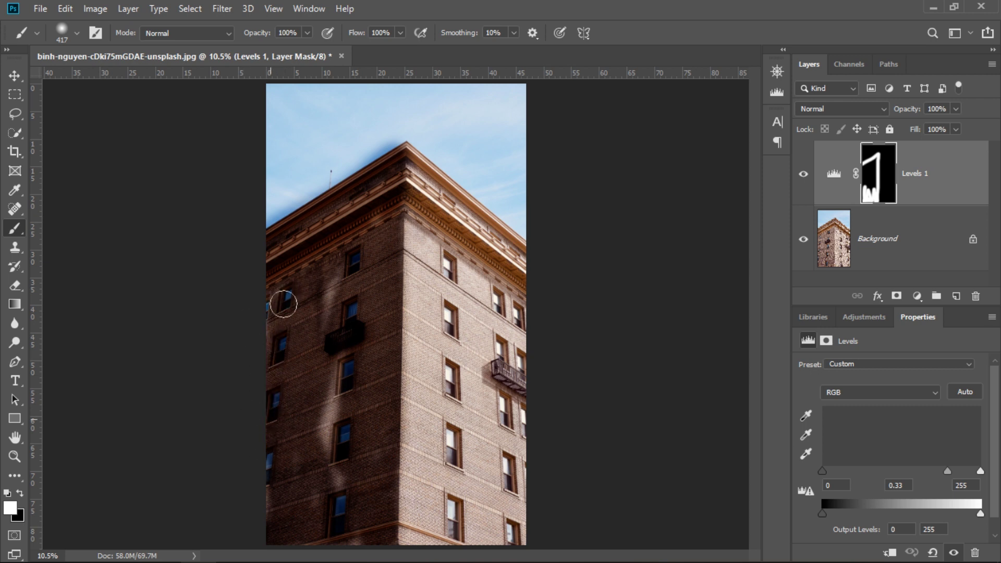
{"action": "mouse_move", "coordinate": [277, 514]}
{"action": "left_mouse_down"}
{"action": "mouse_move", "coordinate": [336, 507]}
{"action": "mouse_move", "coordinate": [341, 315]}
{"action": "left_mouse_up"}
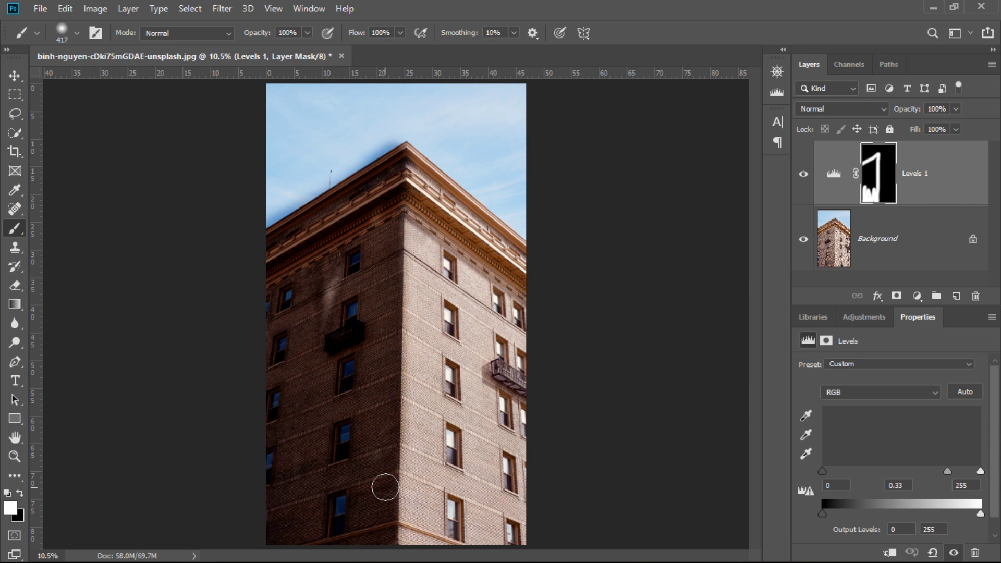
{"action": "left_click_drag", "start_coordinate": [334, 266], "coordinate": [329, 330]}
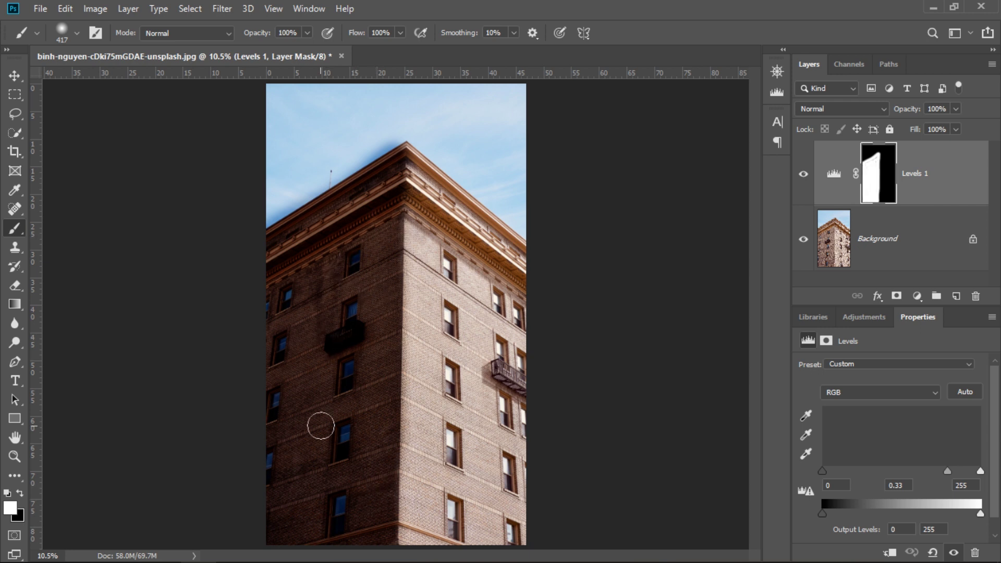
{"action": "left_click", "coordinate": [20, 493]}
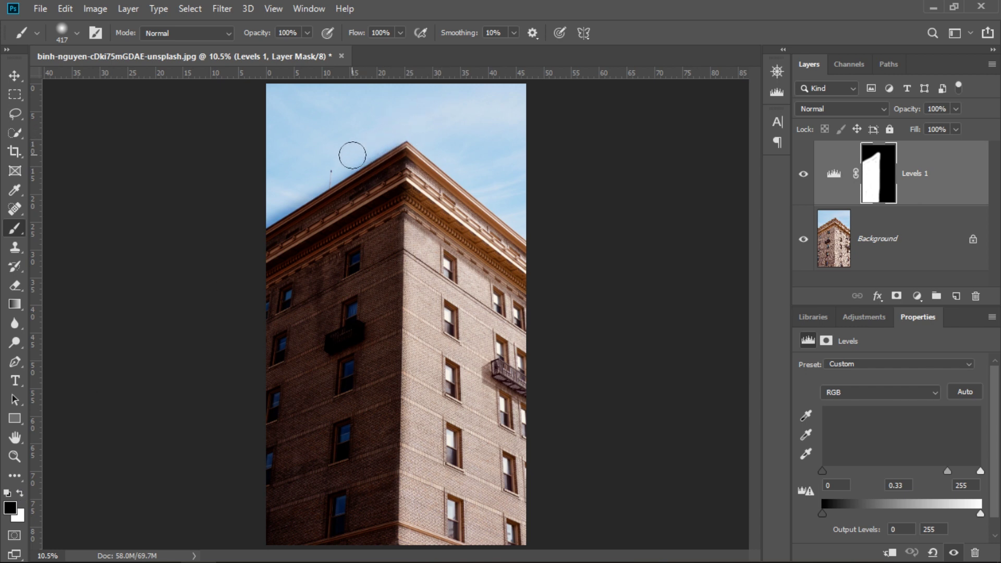
{"action": "left_click_drag", "start_coordinate": [268, 207], "coordinate": [261, 210]}
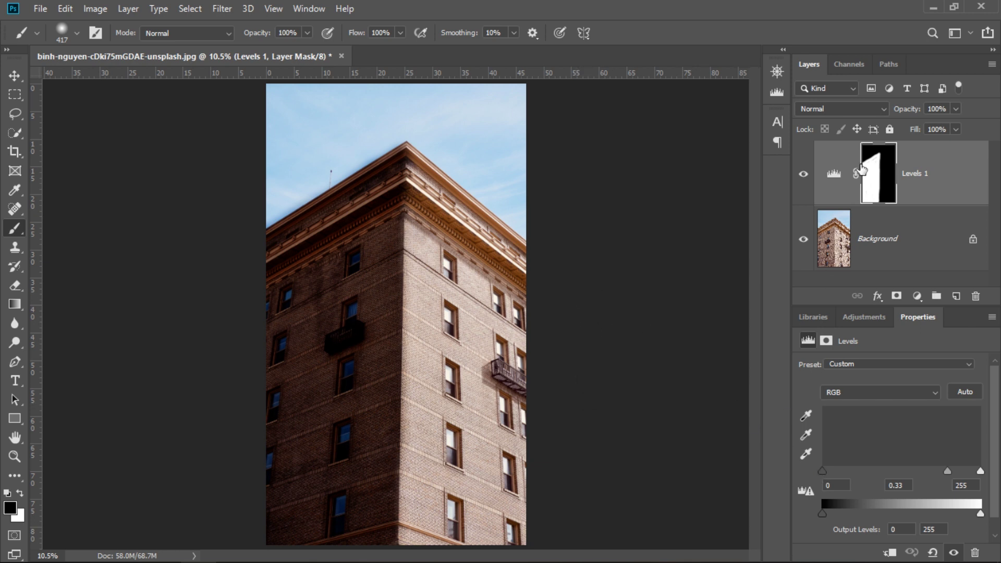
Select the Levels adjustment and nudge its midtones to 0.32
{"action": "left_click", "coordinate": [835, 177]}
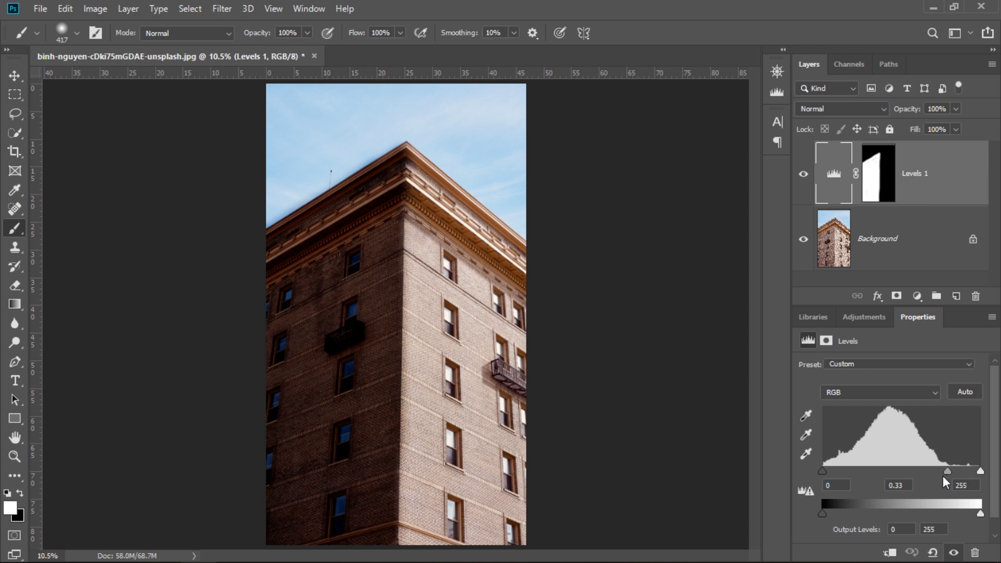
{"action": "left_click_drag", "start_coordinate": [945, 471], "coordinate": [953, 470]}
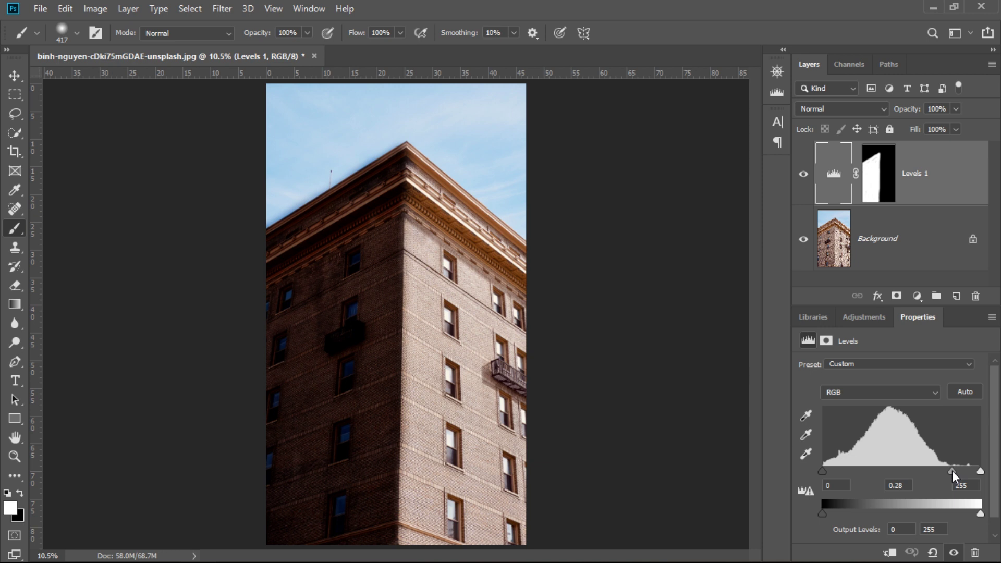